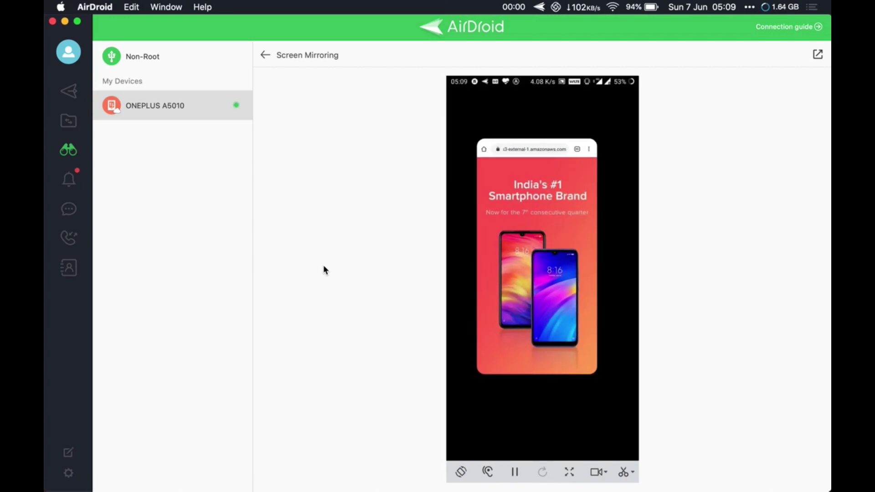
# Switch to Chrome and open the intents list of the TwilioAgent agent in the Dialogflow console.
pyautogui.press('super+Tab')
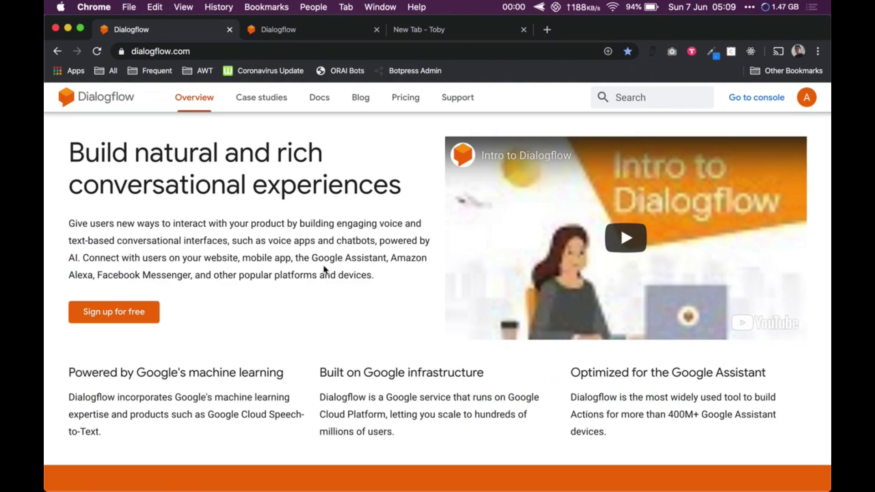
pyautogui.click(297, 30)
pyautogui.click(99, 203)
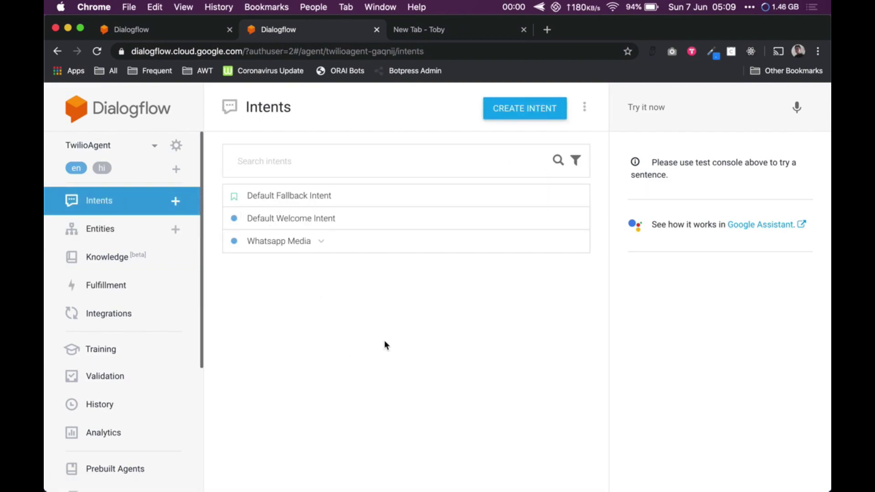
# Open the Whatsapp Media intent and review its contexts, training phrases and text response.
pyautogui.click(275, 243)
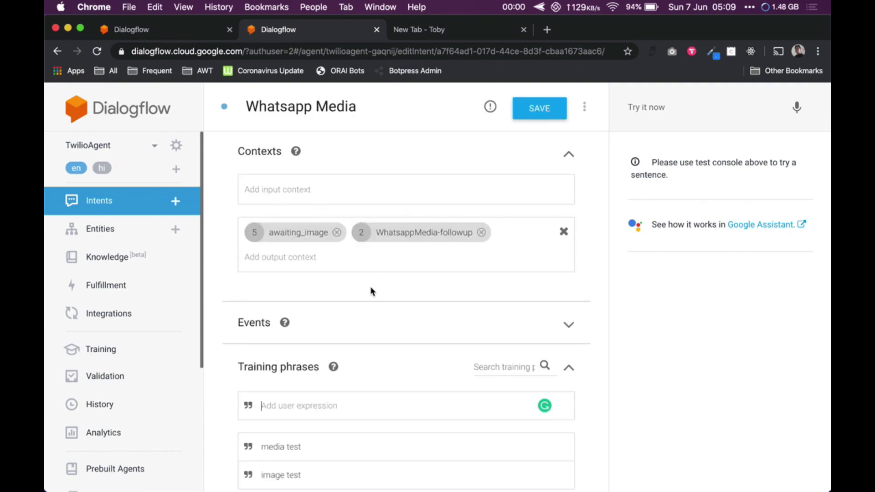
pyautogui.scroll(-3, 370, 287)
pyautogui.scroll(-1, 371, 288)
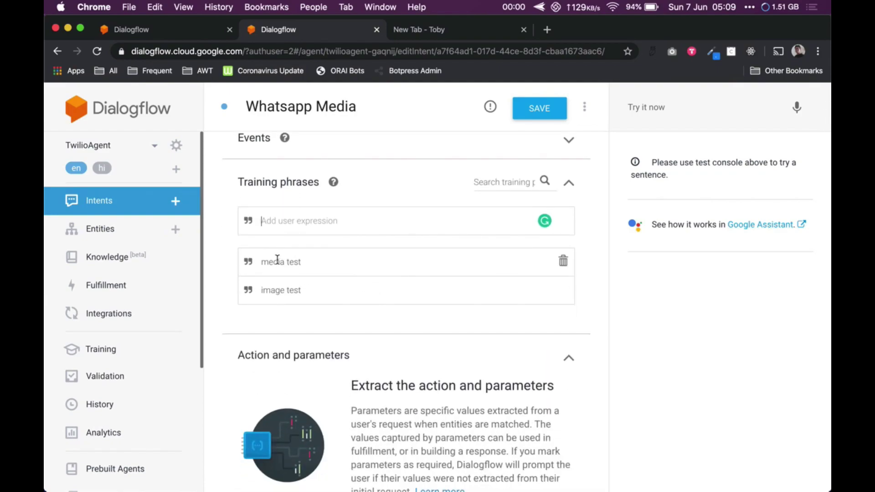
pyautogui.scroll(-8, 295, 314)
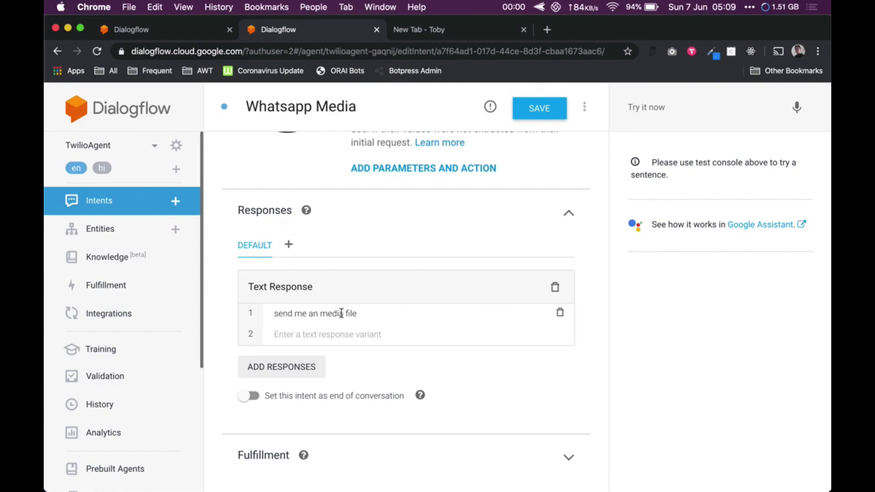
# Return to the intents list without saving, expand Whatsapp Media, and view the available follow-up intent types without adding one.
pyautogui.click(110, 201)
pyautogui.click(544, 134)
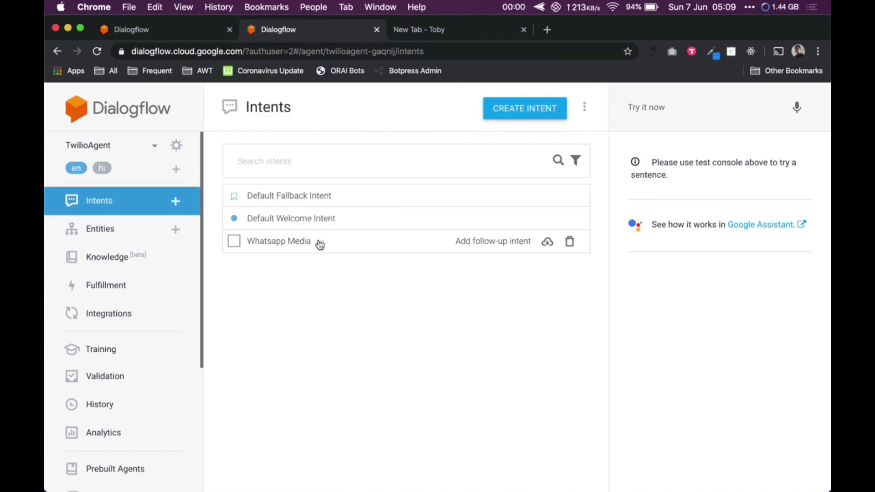
pyautogui.click(322, 242)
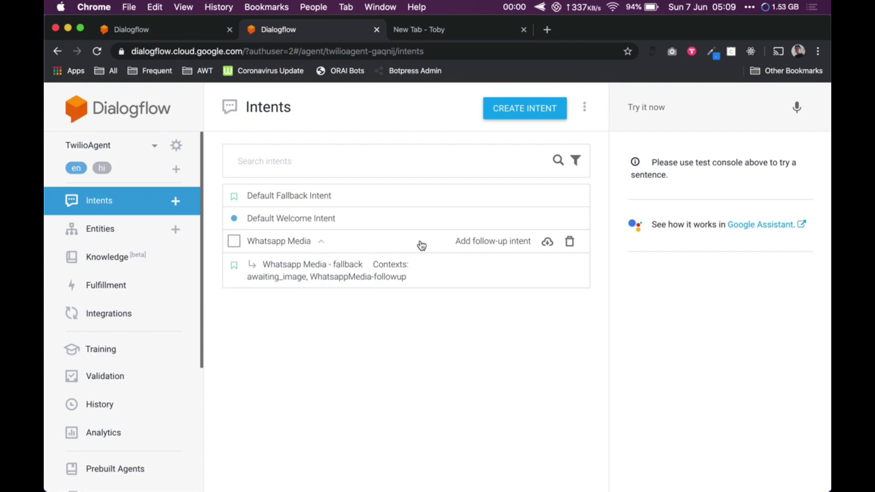
pyautogui.click(487, 242)
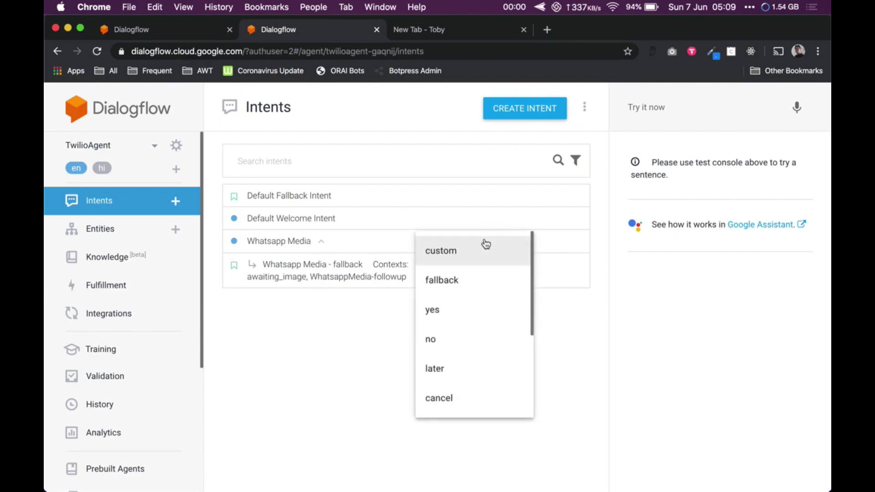
pyautogui.click(329, 342)
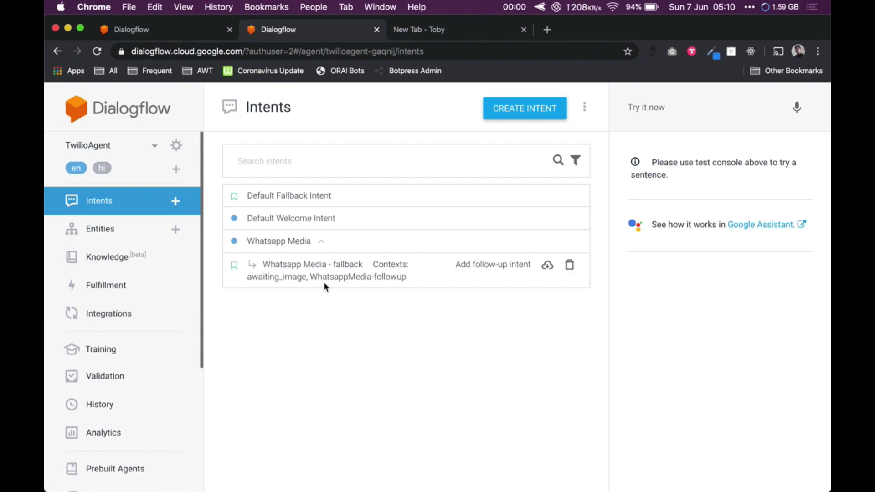
# Open the Whatsapp Media - fallback intent and review its input contexts, text response and webhook fulfillment setting.
pyautogui.click(298, 277)
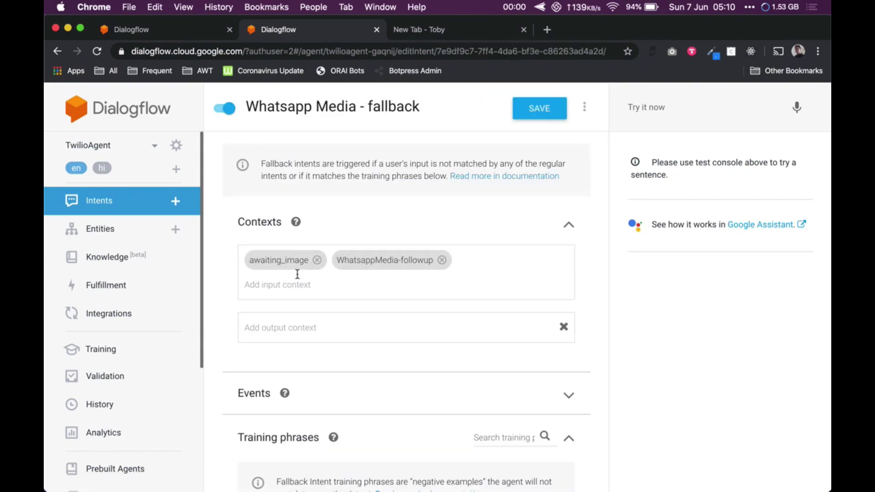
pyautogui.scroll(-1, 298, 274)
pyautogui.scroll(-10, 297, 273)
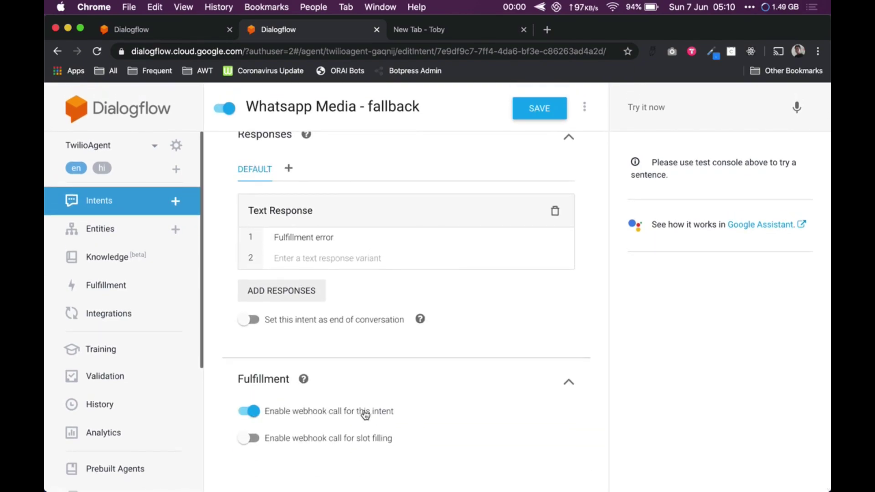
pyautogui.scroll(10, 334, 402)
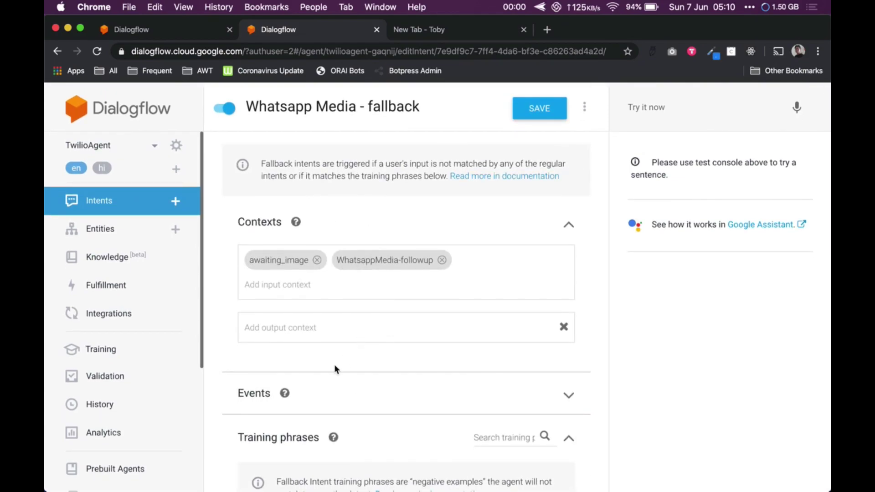
pyautogui.scroll(-8, 334, 369)
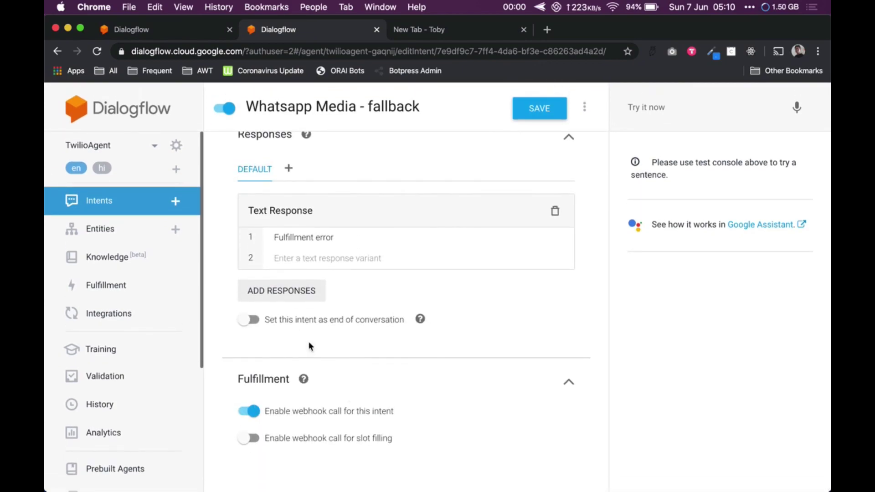
pyautogui.scroll(6, 275, 297)
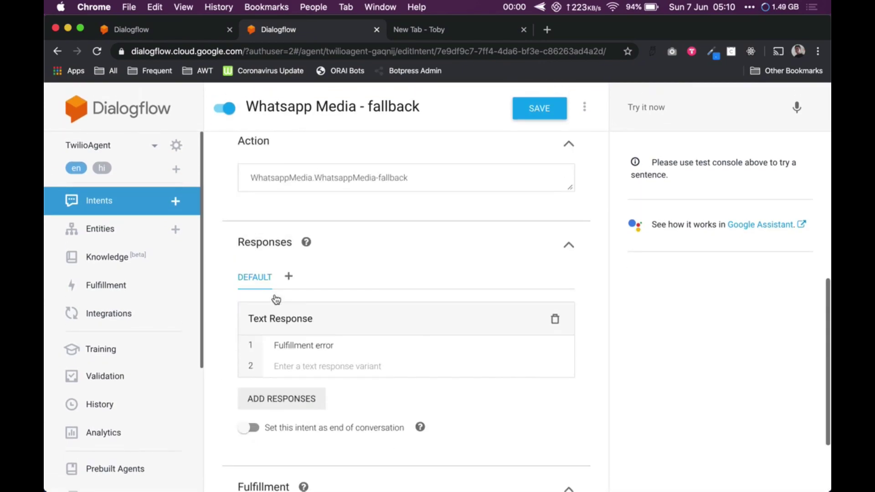
# Open the Fulfillment page without saving the intent and examine the Whatsapp Media - fallback mapping and its mediaHandler function in index.js.
pyautogui.click(110, 287)
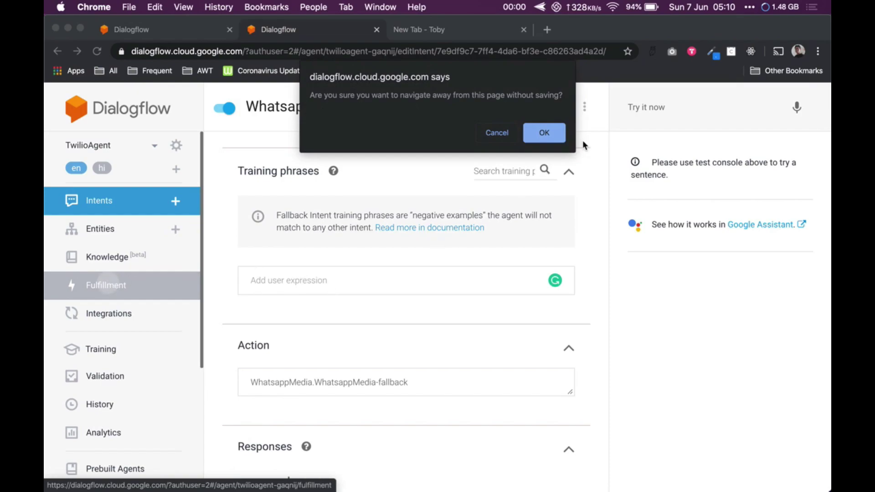
pyautogui.click(549, 133)
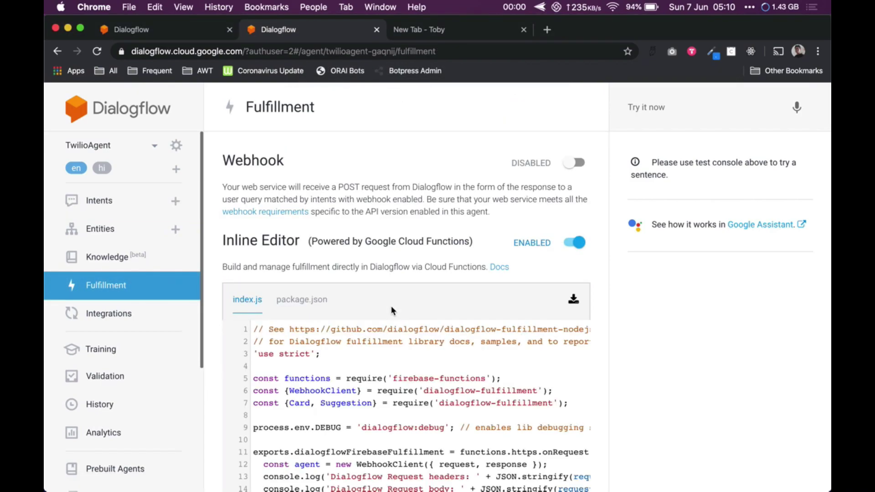
pyautogui.scroll(-3, 393, 309)
pyautogui.scroll(-5, 392, 309)
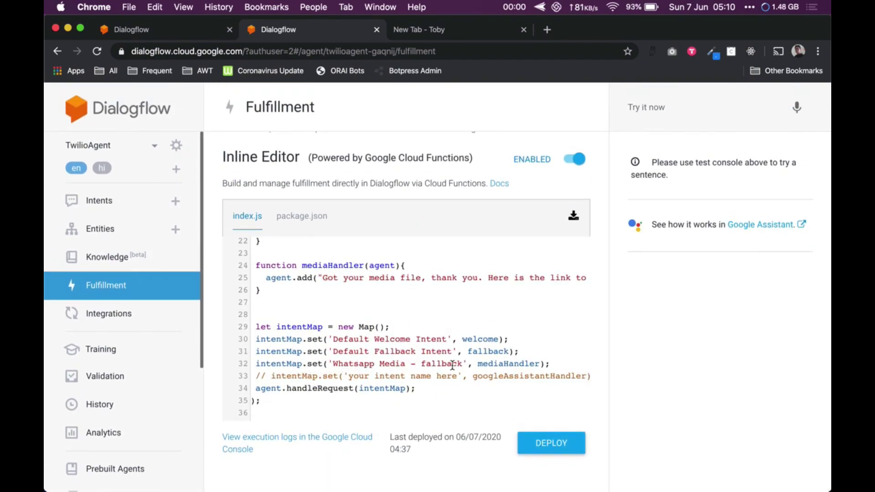
pyautogui.moveTo(462, 365); pyautogui.dragTo(327, 365)
pyautogui.doubleClick(504, 363)
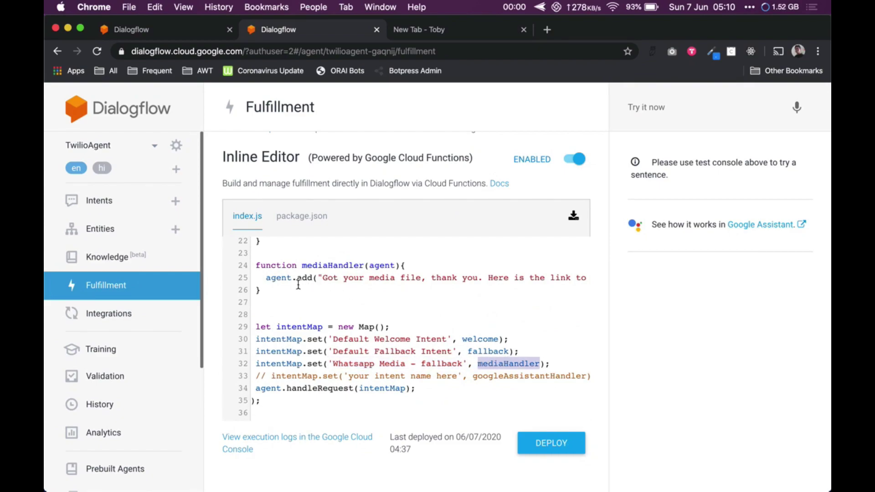
pyautogui.doubleClick(344, 264)
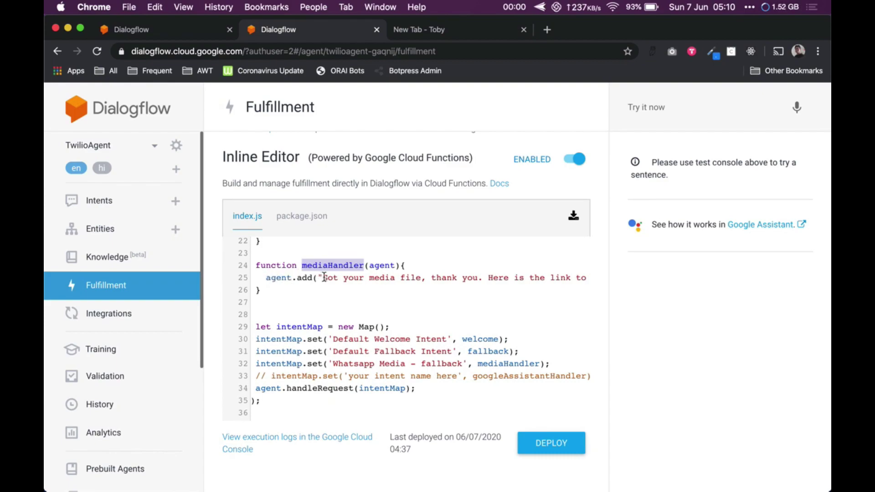
# Examine the full agent.add line in mediaHandler, including the request path ending in payload.data.MediaUrl0.
pyautogui.hscroll(2, 323, 278)
pyautogui.hscroll(3, 445, 275)
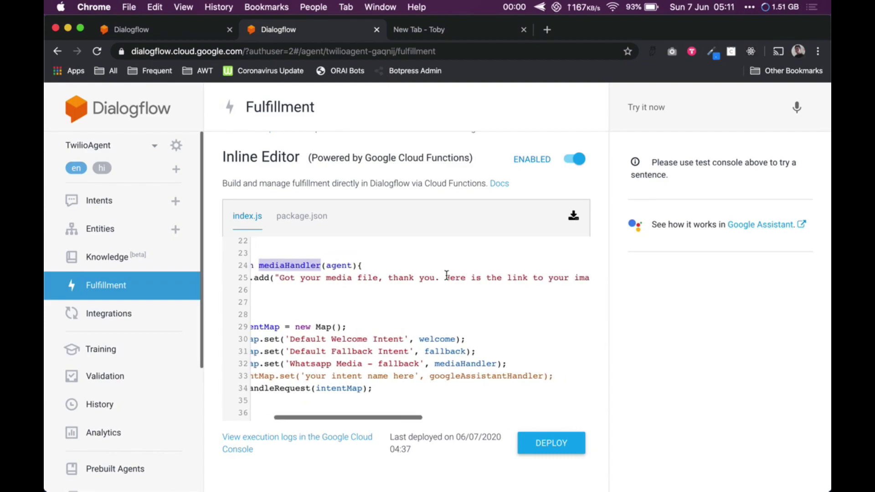
pyautogui.hscroll(5, 446, 275)
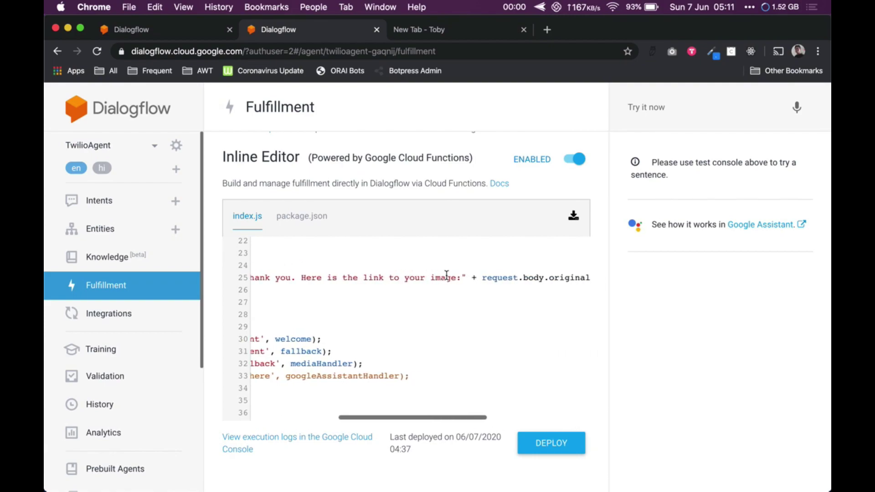
pyautogui.hscroll(4, 448, 280)
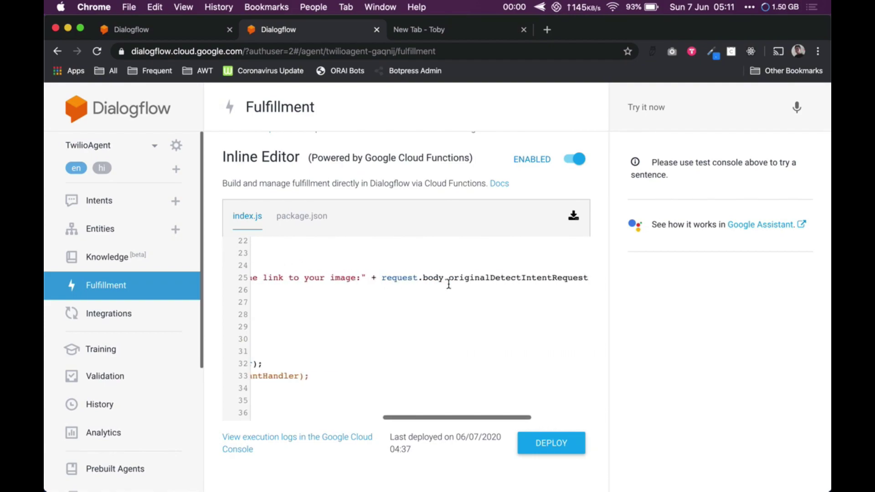
pyautogui.doubleClick(395, 278)
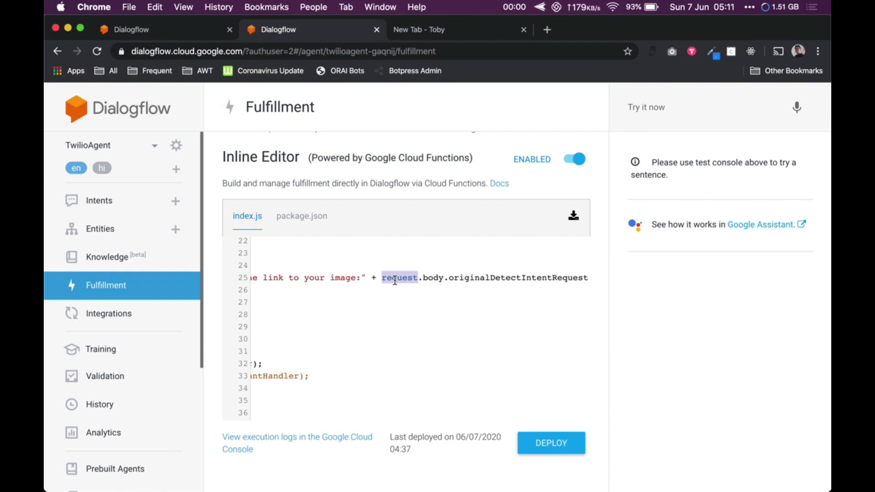
pyautogui.hscroll(5, 394, 279)
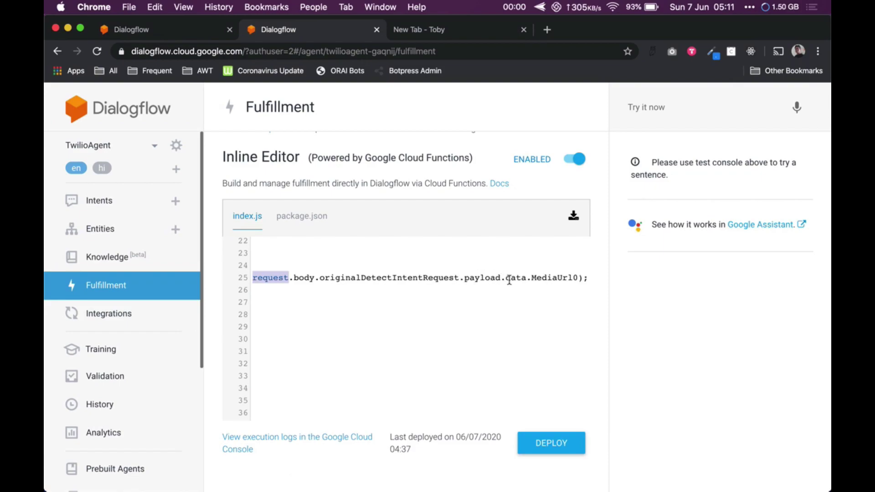
pyautogui.doubleClick(559, 278)
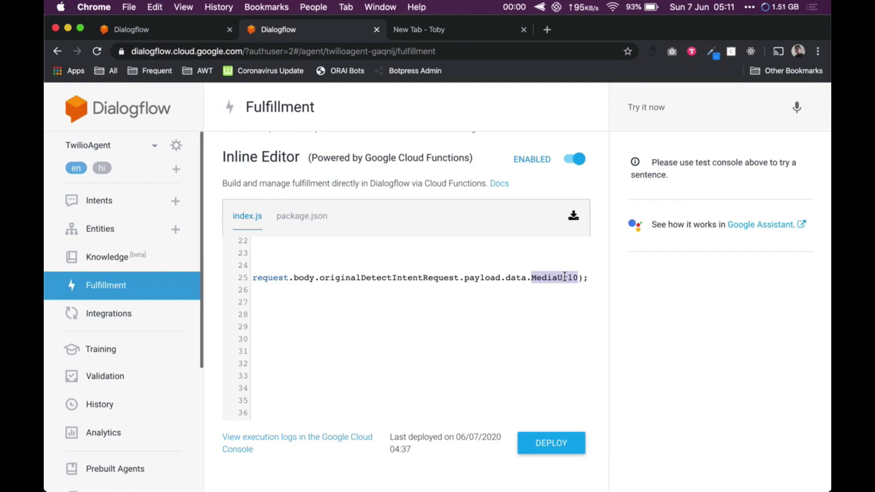
pyautogui.hscroll(-1, 397, 279)
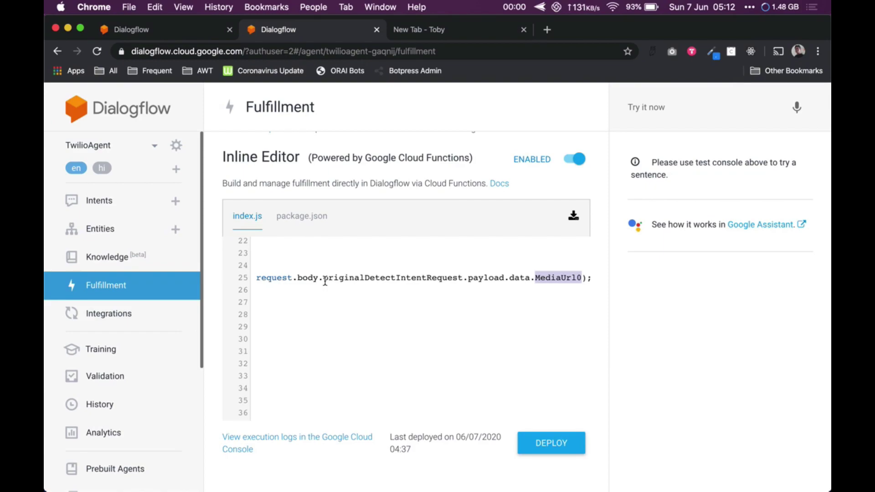
pyautogui.hscroll(-3, 325, 282)
pyautogui.hscroll(3, 324, 282)
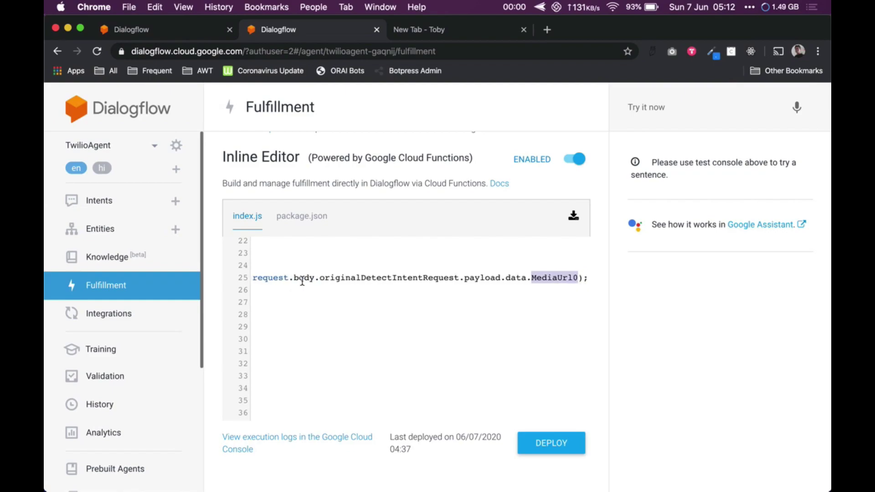